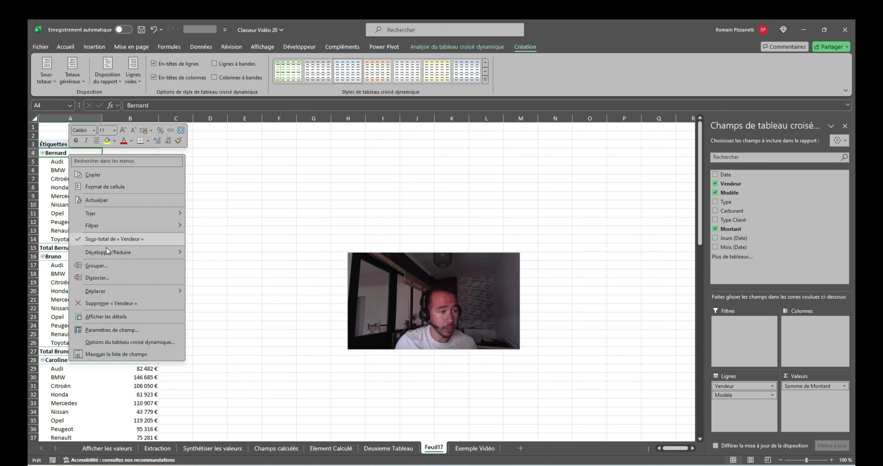
Set custom subtotals for the Vendeur field using the Somme, Moyenne, Max. and Min. functions.
click(122, 331)
drag(105, 245, 244, 217)
click(186, 229)
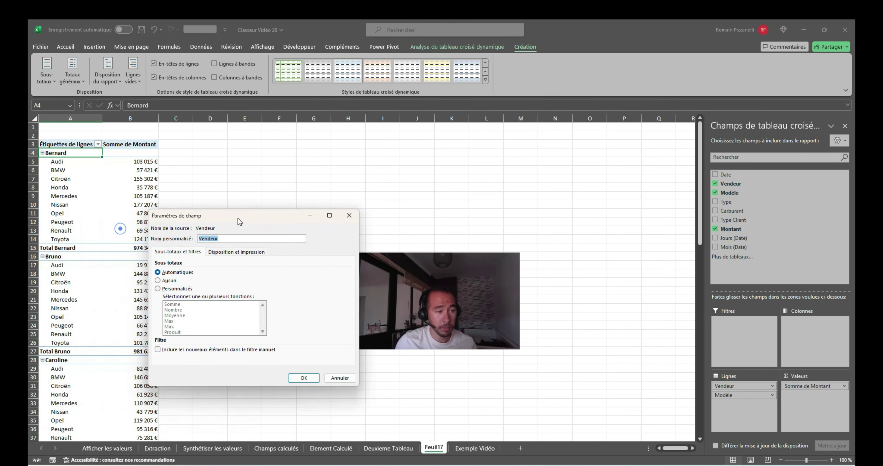
click(157, 289)
click(173, 304)
click(176, 316)
click(175, 321)
click(175, 327)
click(304, 378)
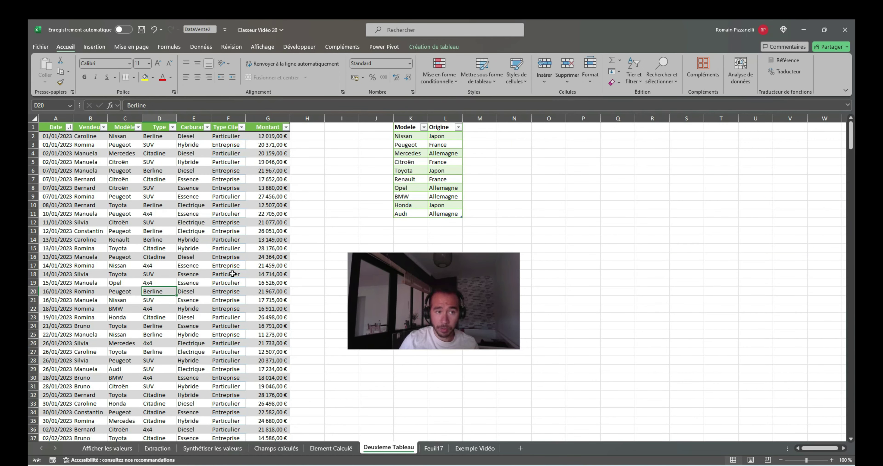
Create a pivot table from the DataVente2 sales table on a new worksheet.
click(414, 49)
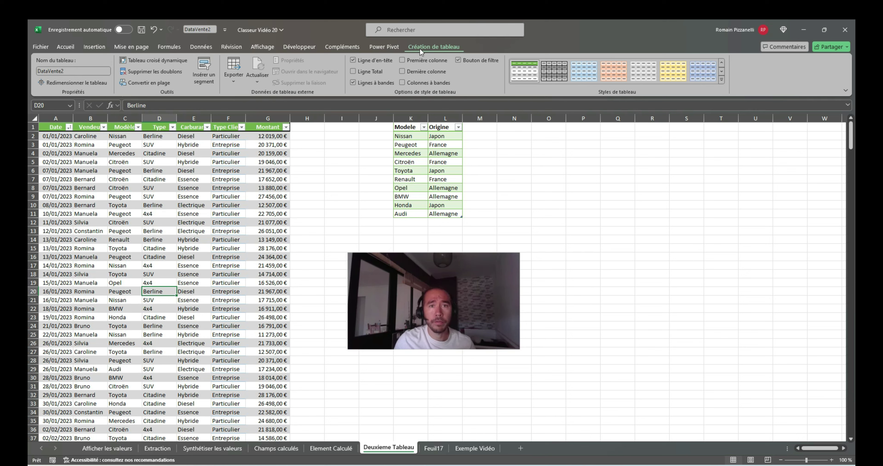
click(384, 47)
click(192, 196)
click(219, 196)
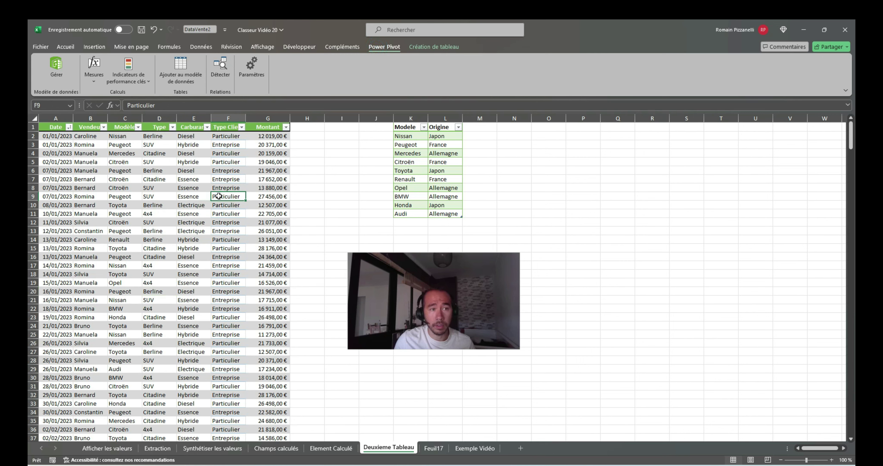
click(95, 46)
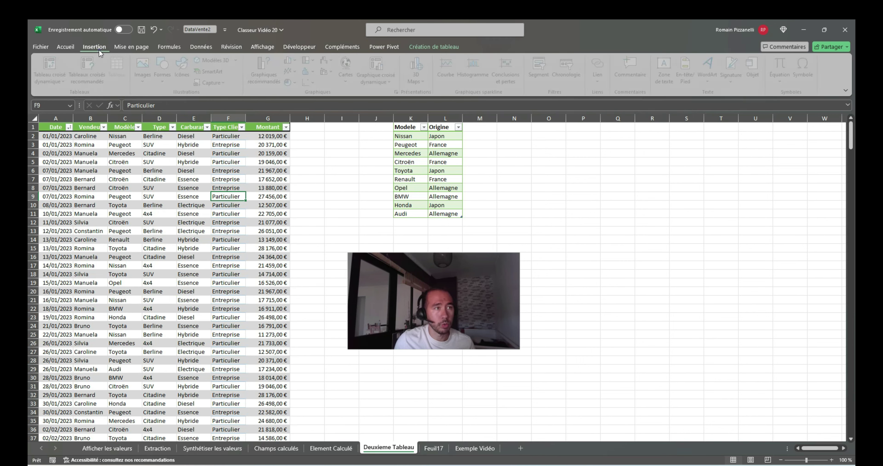
click(61, 73)
click(290, 261)
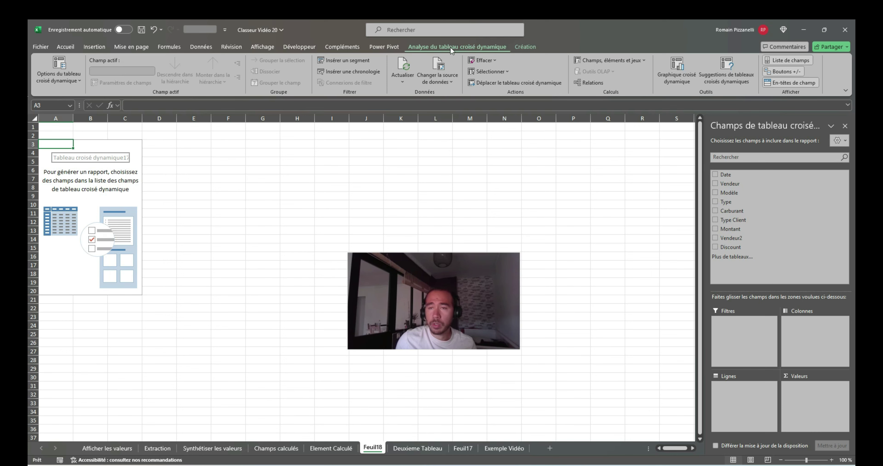
Generate the list of the pivot table's calculated formulas and name its new sheet Liste Formules.
click(632, 61)
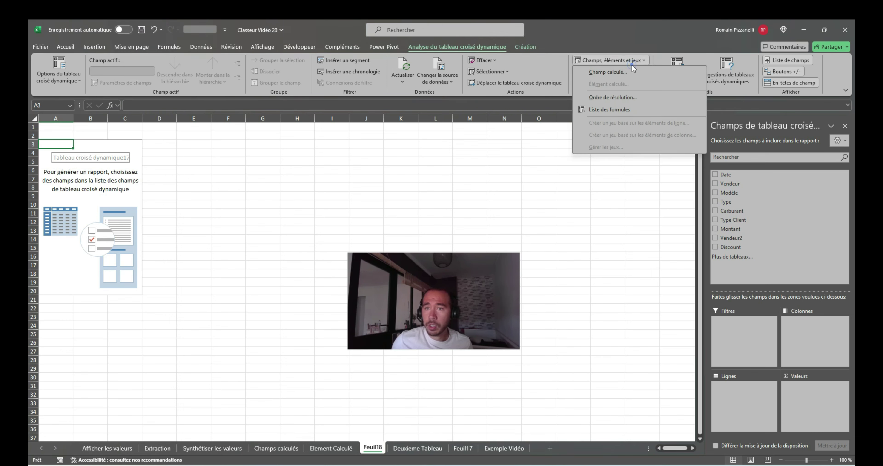
click(641, 111)
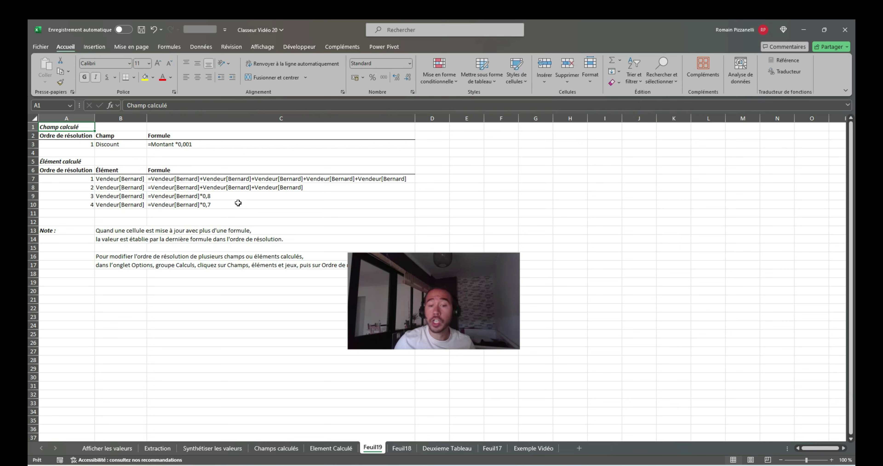
double_click(374, 448)
key(BackSpace)
text(Liste Formules)
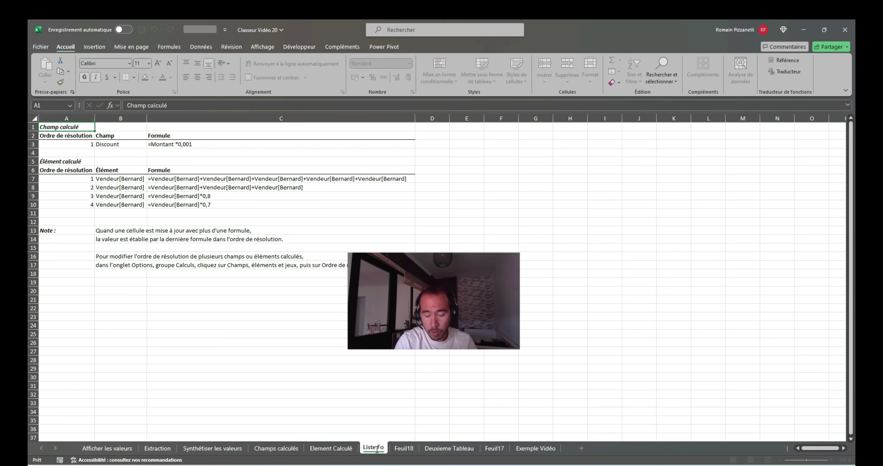
key(Return)
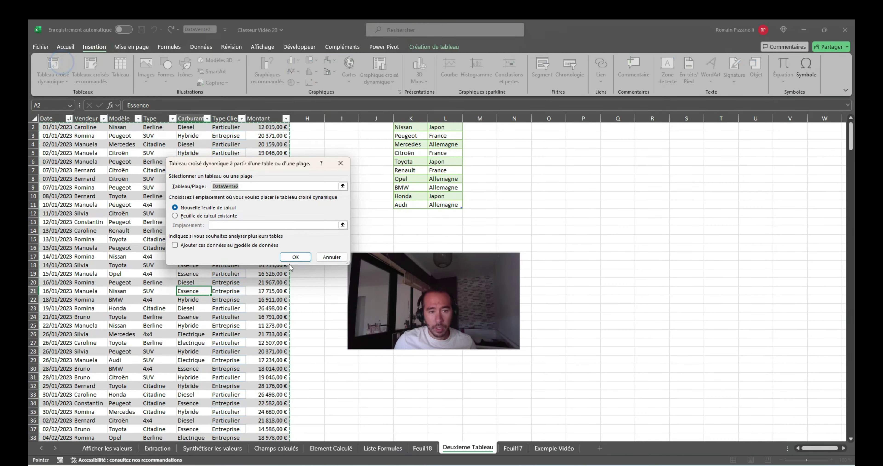
Create a new-sheet pivot table from DataVente2 with Vendeur, Modèle, Type and Carburant as rows and the sum of Montant as values.
click(290, 259)
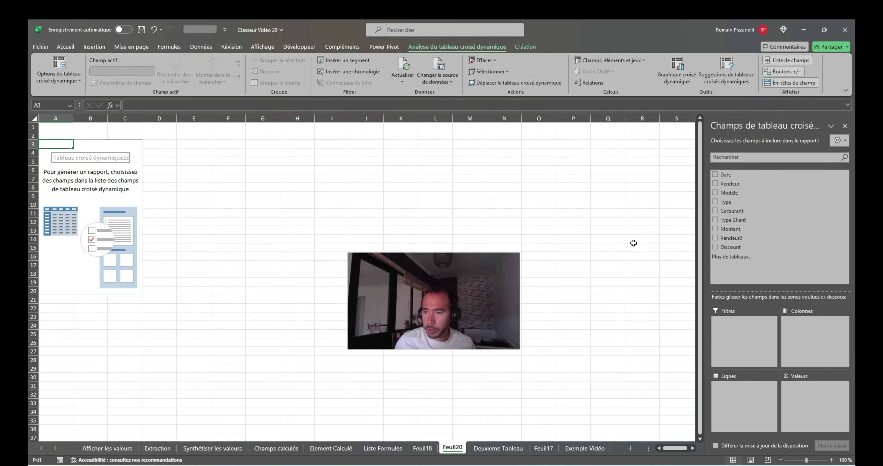
click(761, 185)
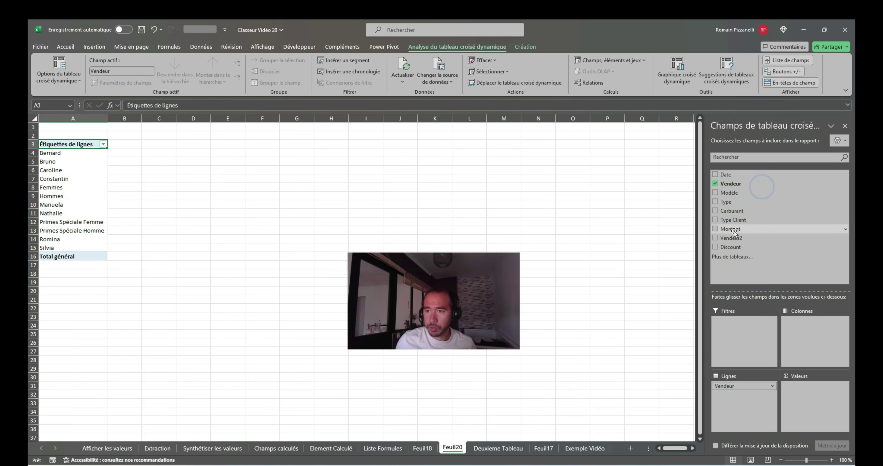
click(741, 194)
drag(742, 202, 746, 402)
click(733, 211)
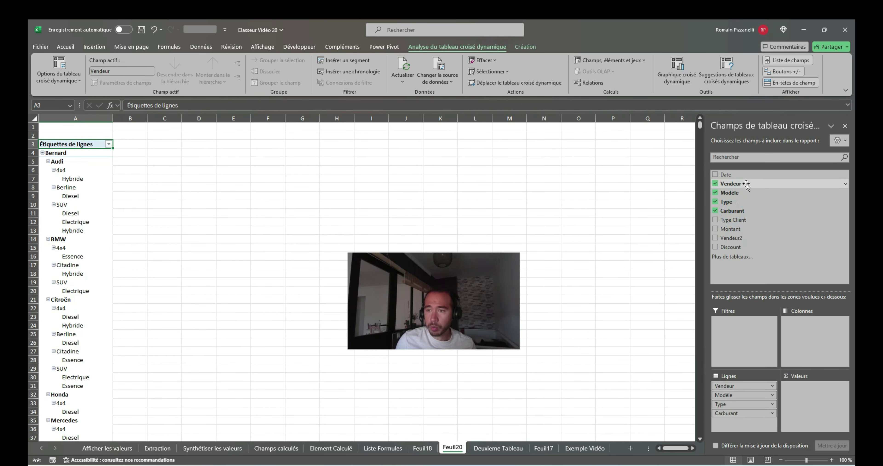
click(749, 229)
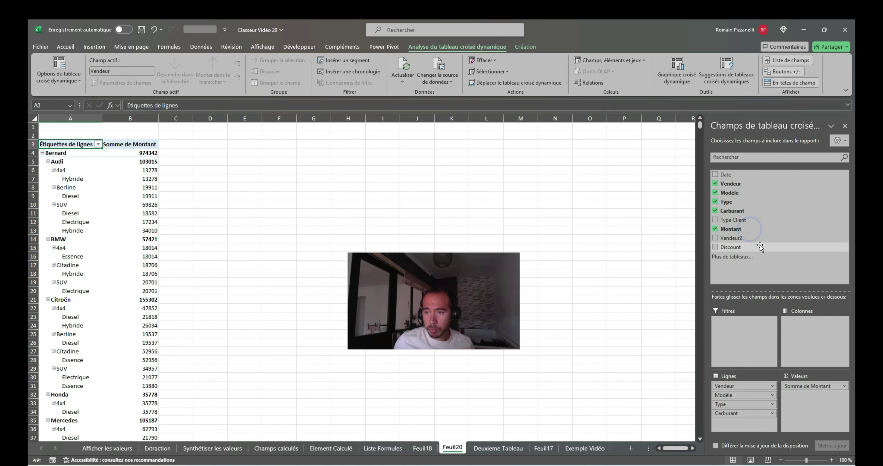
Change the pivot table's report layout to tabular form.
drag(138, 205, 135, 195)
click(133, 179)
click(525, 47)
click(115, 76)
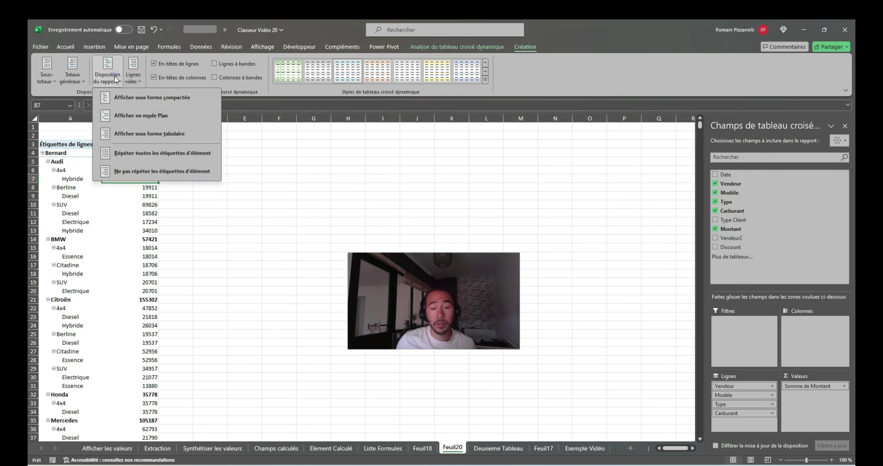
click(130, 135)
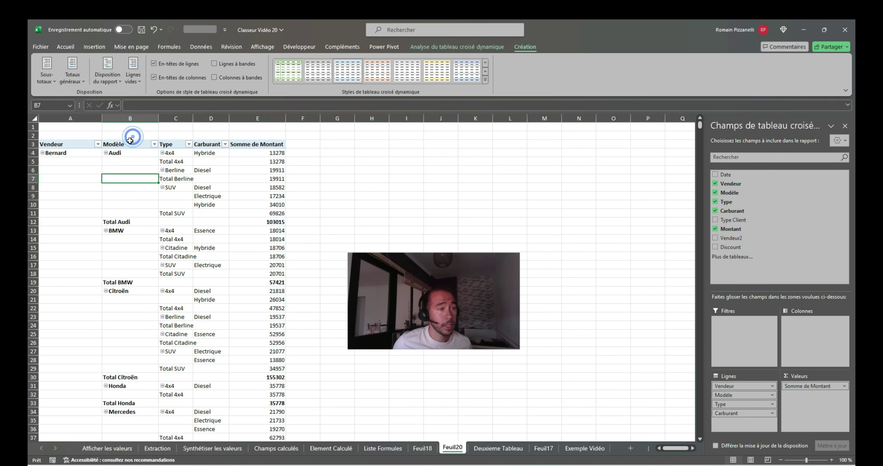
Repeat all item labels in the pivot table and turn off its subtotals.
click(106, 73)
click(137, 159)
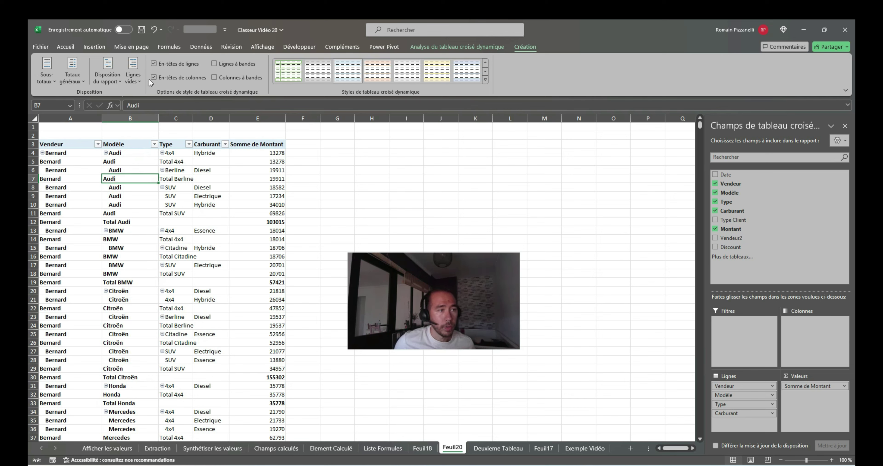
click(46, 80)
click(68, 102)
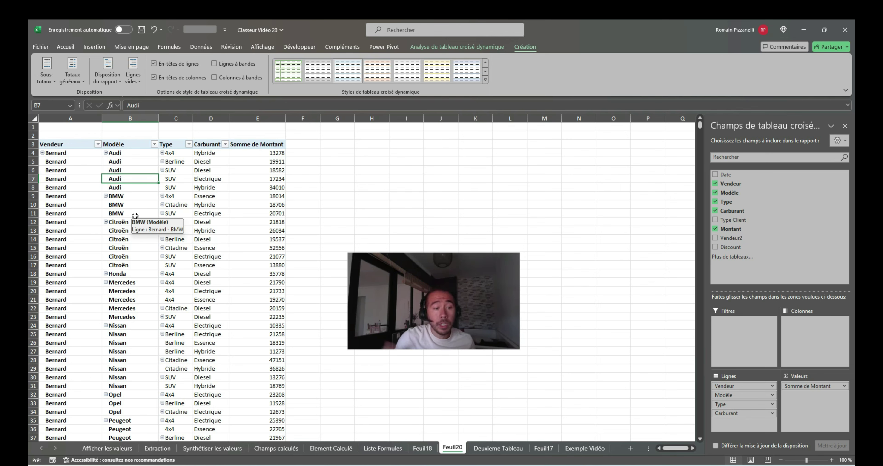
Enable refreshing the pivot table's data whenever the file is opened.
click(296, 145)
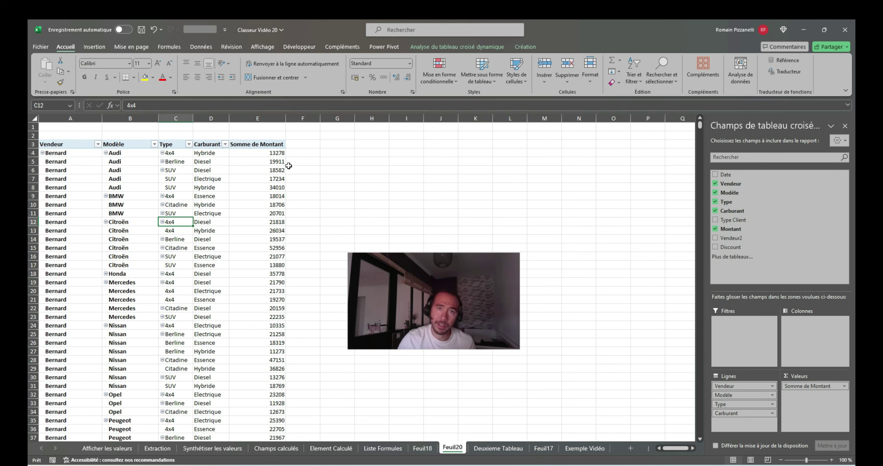
click(187, 274)
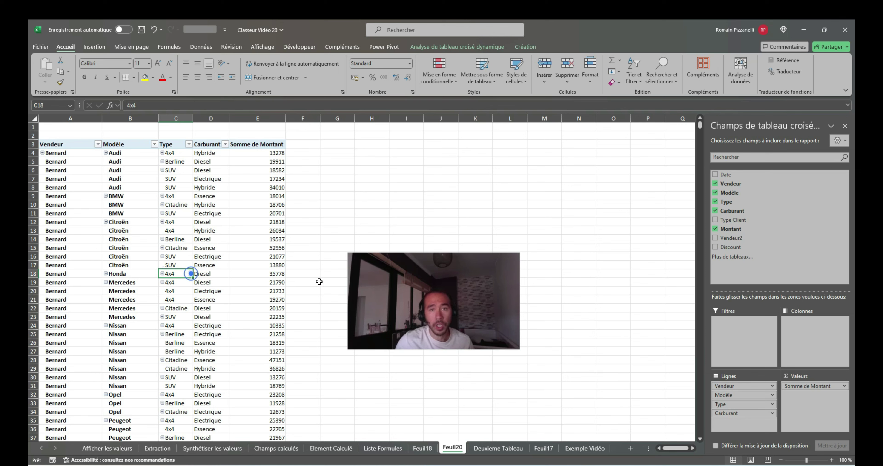
click(470, 48)
click(58, 76)
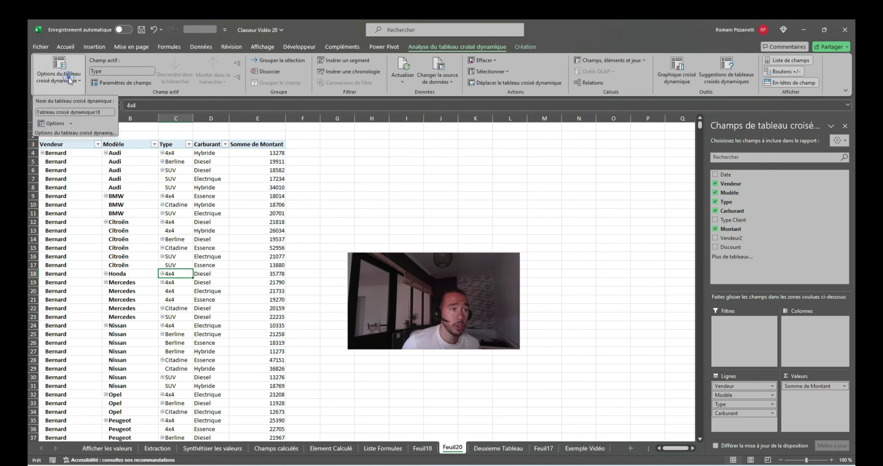
click(55, 111)
click(229, 128)
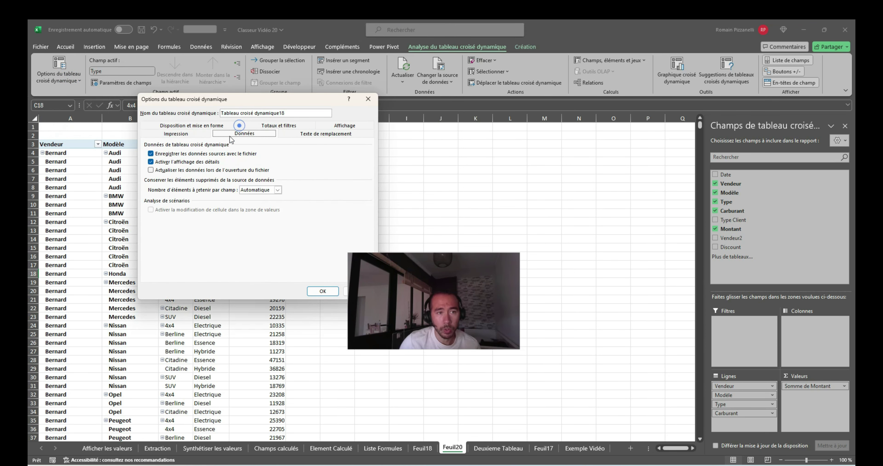
click(174, 171)
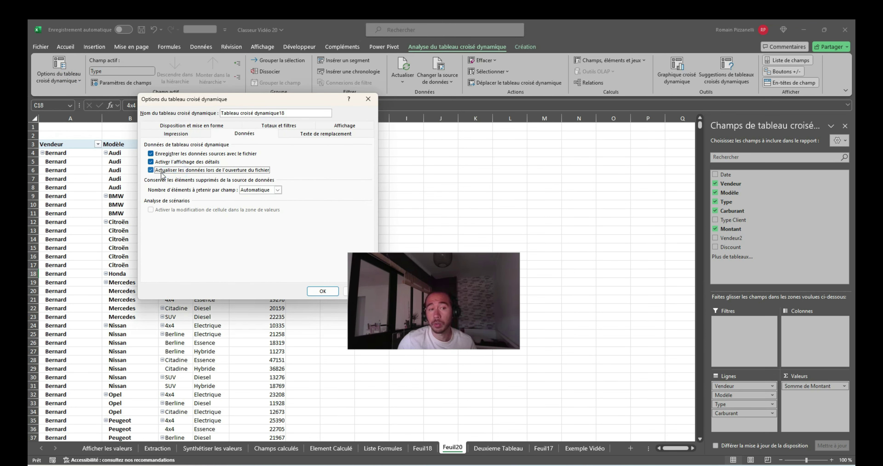
click(322, 291)
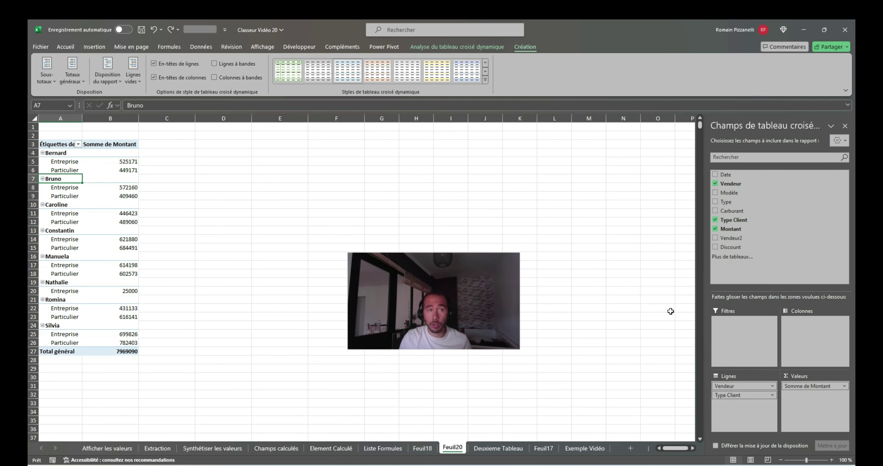
Add Carburant and Type to the pivot rows, narrowing columns A and B between the two additions.
click(748, 210)
drag(102, 118, 53, 118)
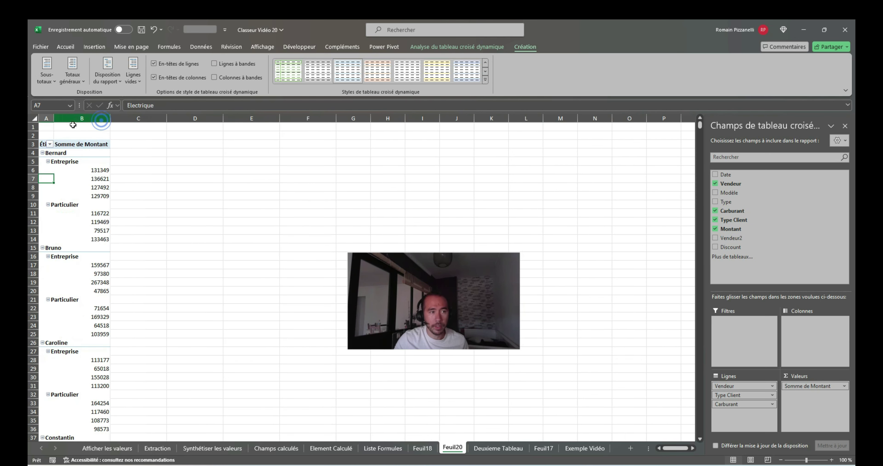
drag(110, 118, 78, 118)
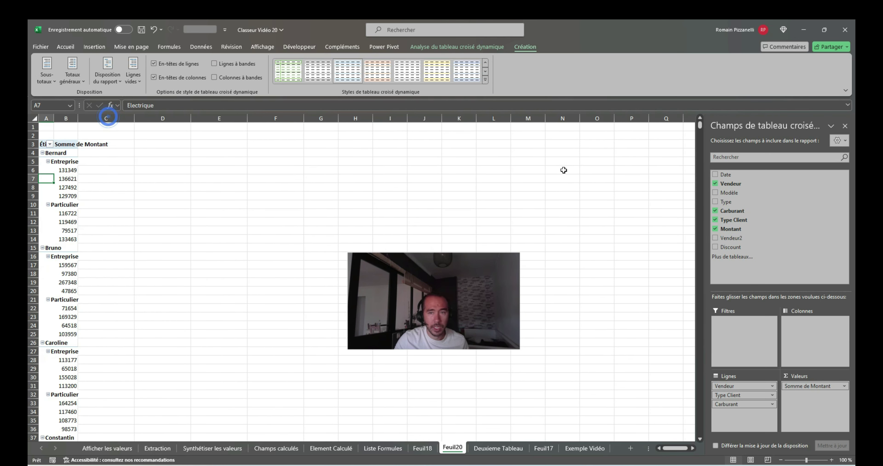
click(734, 202)
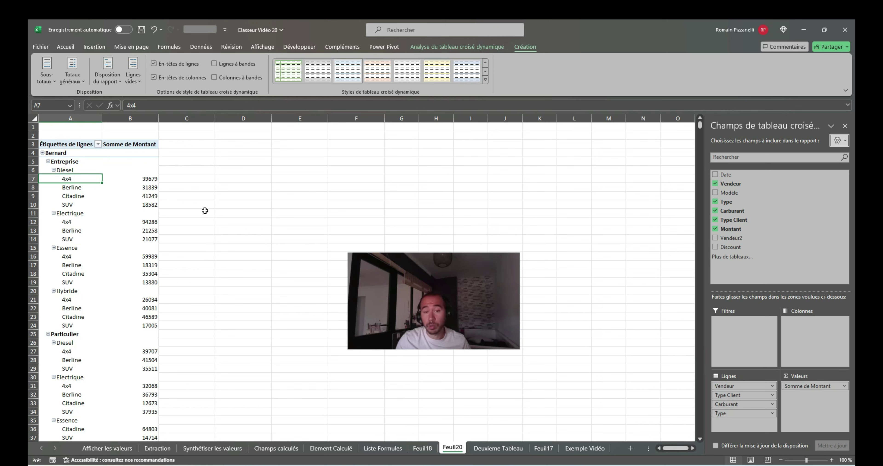
Turn off automatic column width adjustment on update in the pivot table's layout and format options.
click(458, 47)
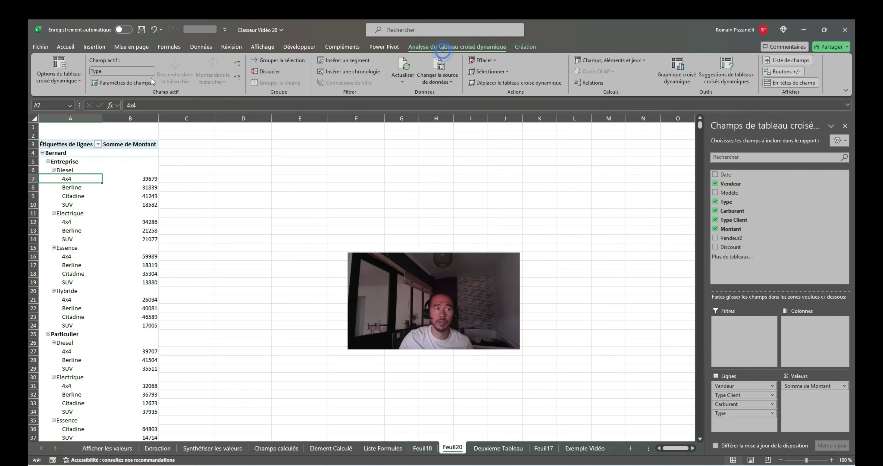
click(61, 85)
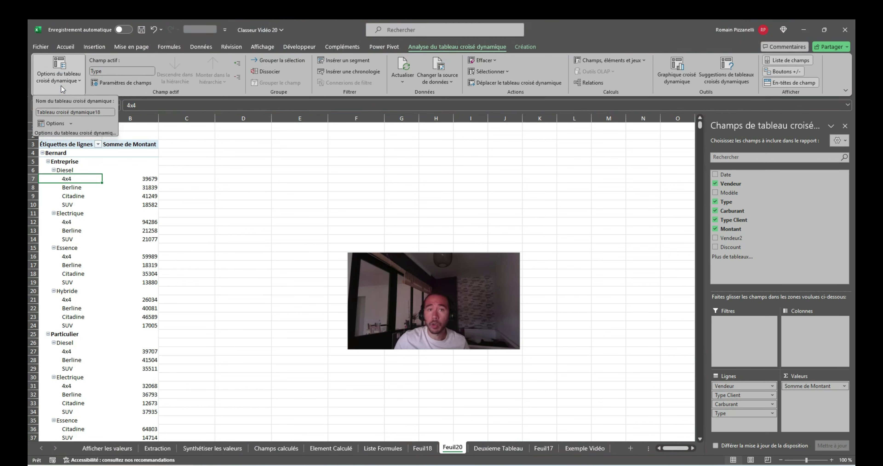
click(56, 124)
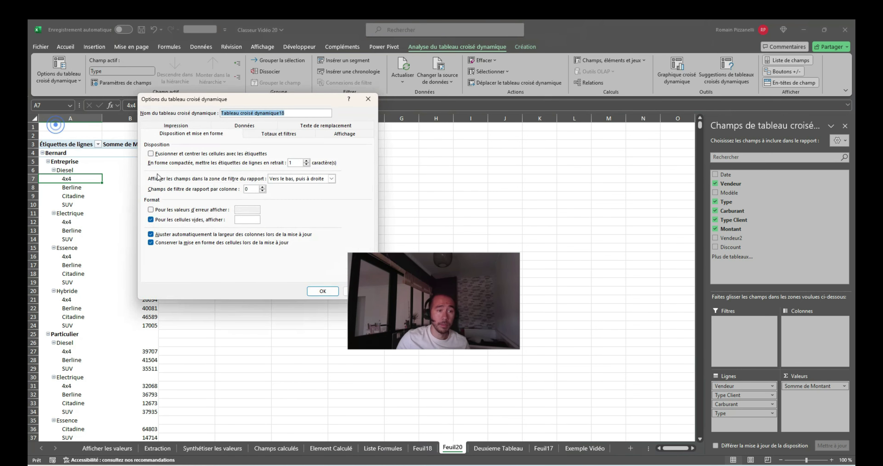
click(174, 236)
drag(293, 96, 218, 109)
click(247, 304)
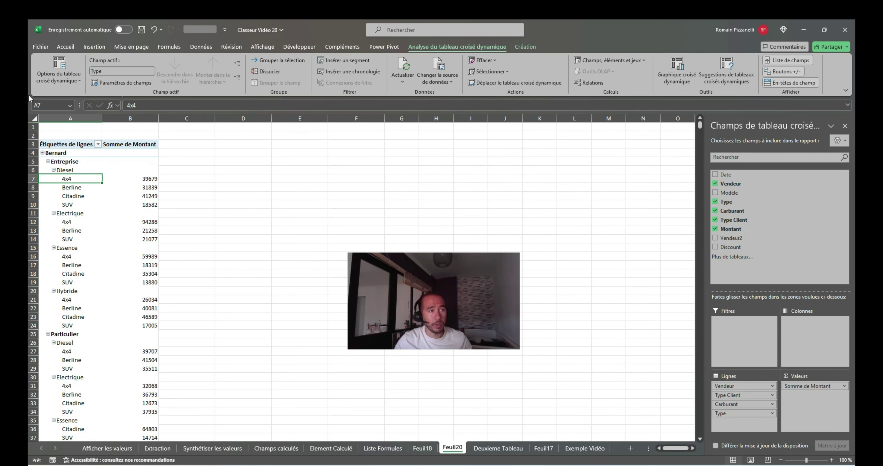
Set the pivot table to display a blank for error values, leaving the replacement for empty cells blank too.
click(57, 80)
click(58, 118)
drag(169, 109, 205, 99)
click(236, 176)
click(197, 209)
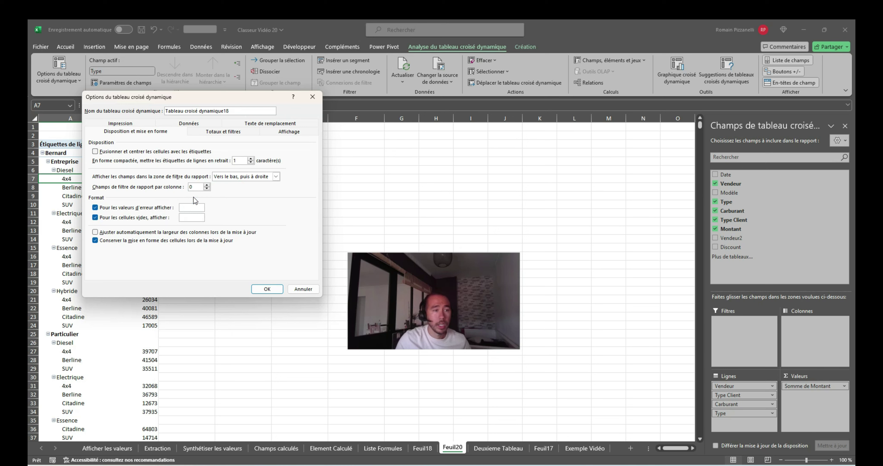
click(192, 218)
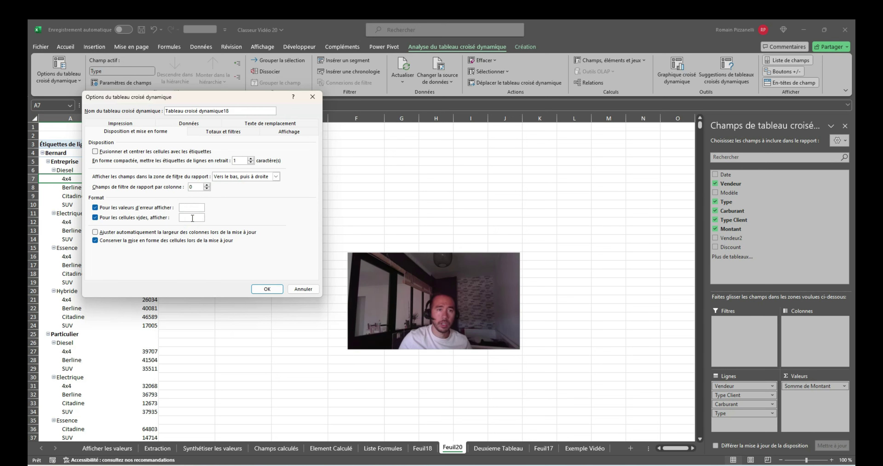
click(268, 288)
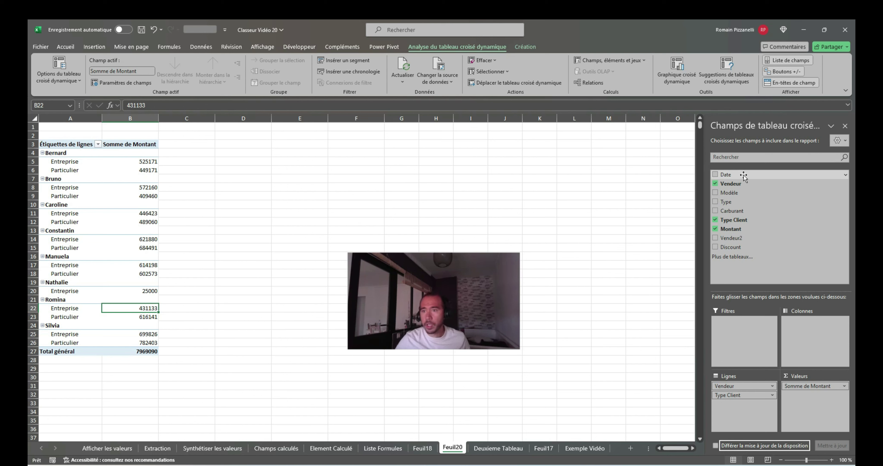
Place the Carburant field in the pivot table's report filter area.
drag(751, 211, 750, 325)
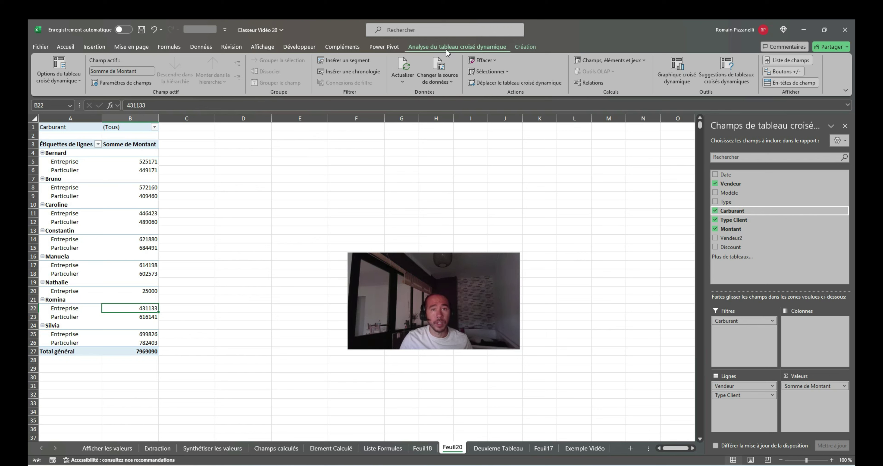
Generate a separate report filter page for each Carburant value and look through the Electrique, Essence and Hybride sheets.
click(59, 76)
click(71, 123)
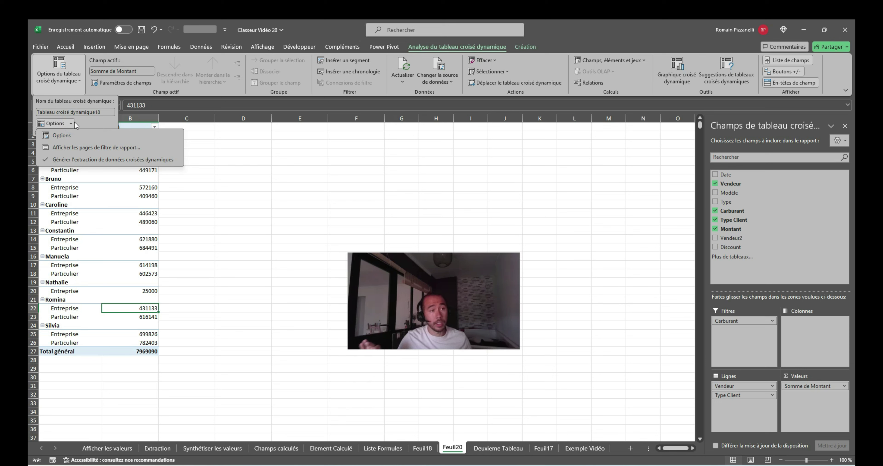
click(98, 148)
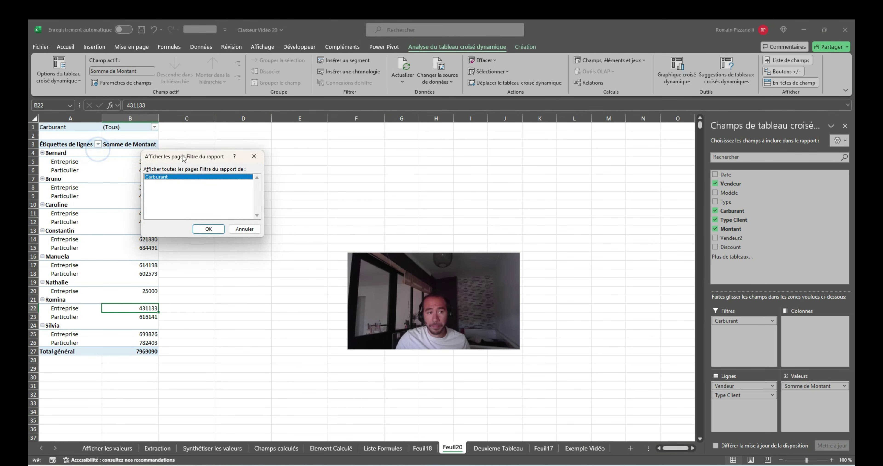
drag(182, 154, 374, 134)
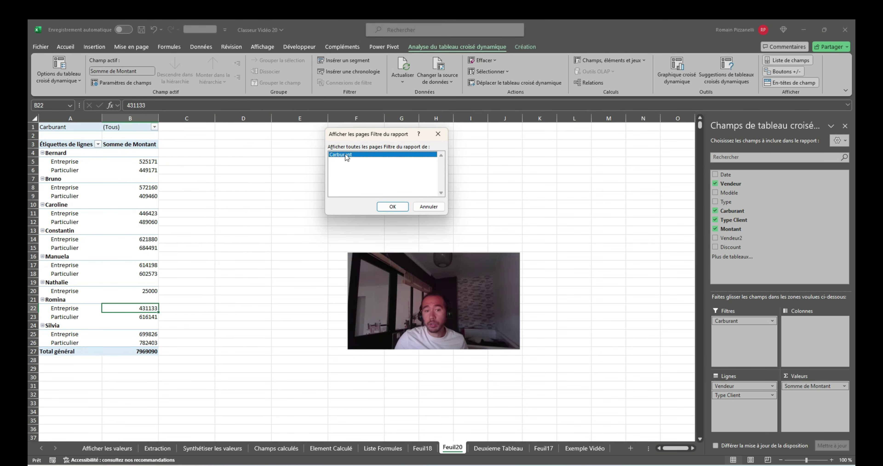
click(391, 210)
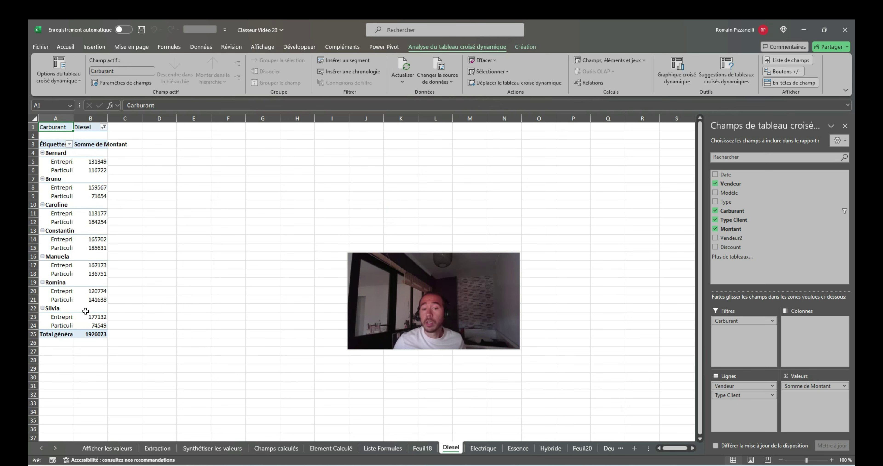
click(484, 448)
click(518, 448)
click(560, 447)
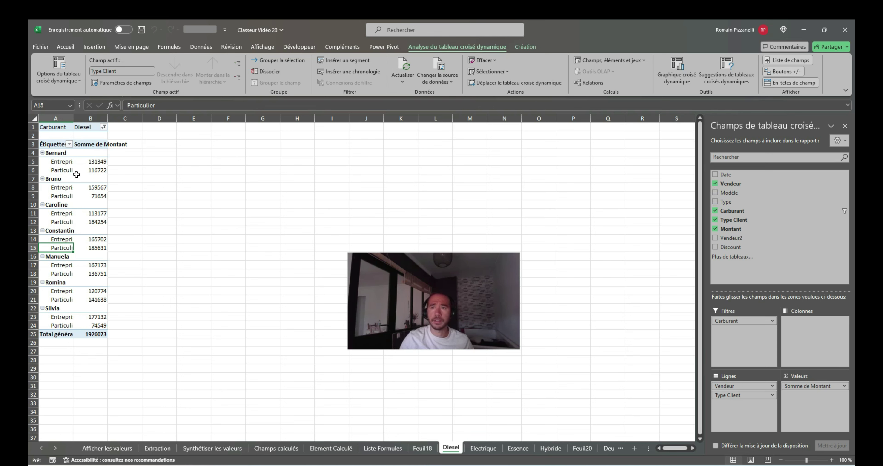
Insert a pie (Secteurs) pivot chart from the pivot table on the Diesel sheet.
click(678, 72)
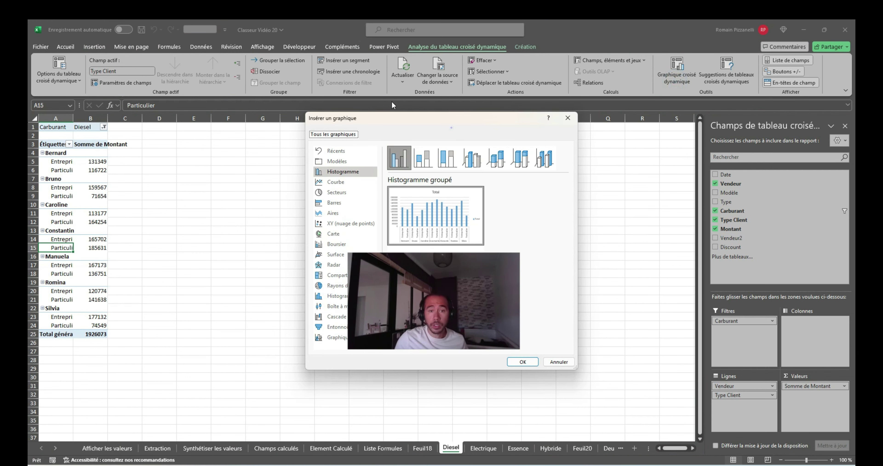
drag(451, 128, 327, 75)
click(228, 130)
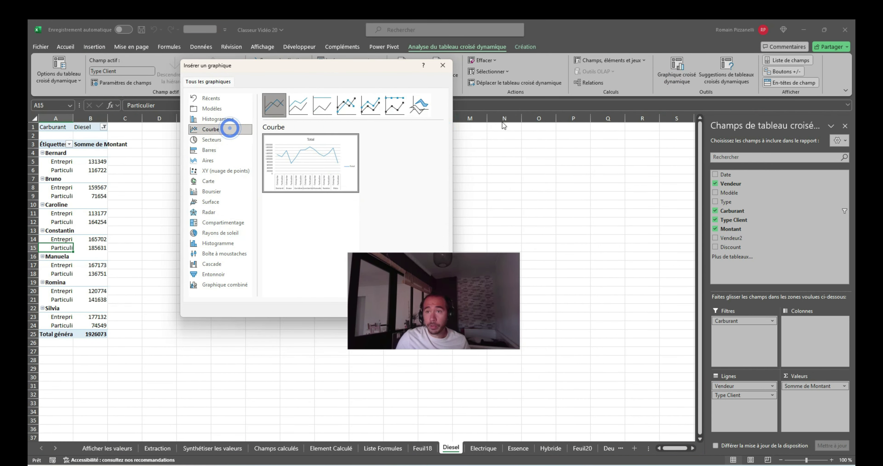
click(212, 140)
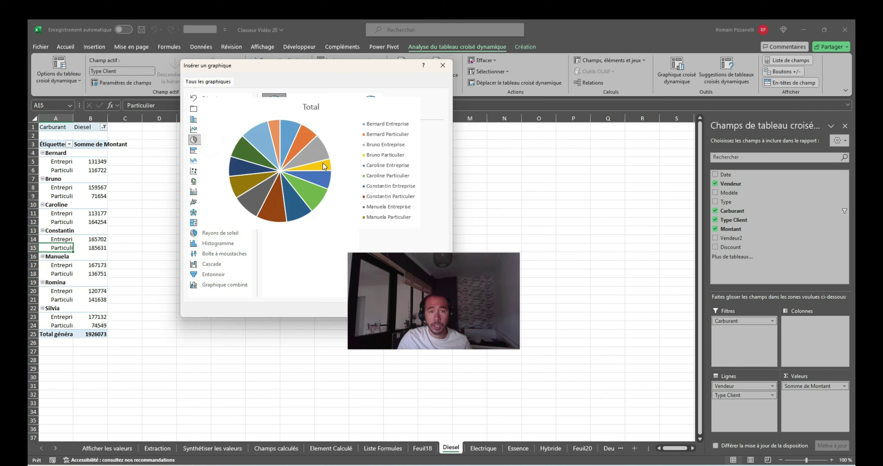
double_click(323, 167)
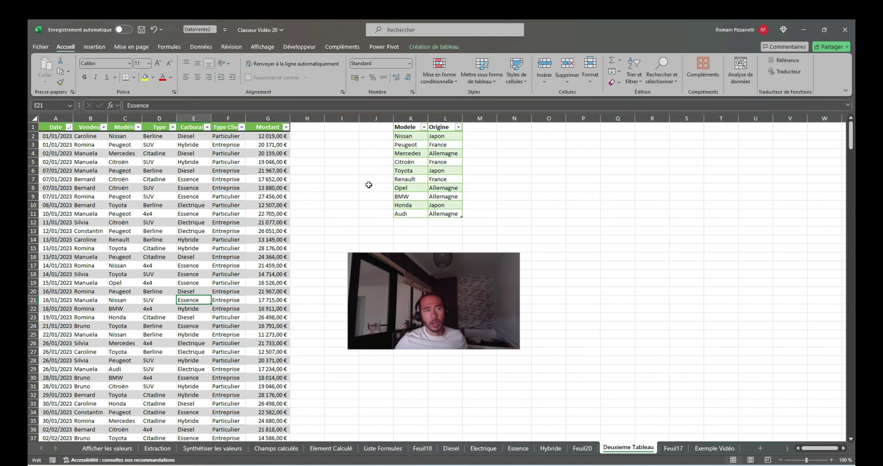
Delete the existing relationship between DataVente2 (Modèle) and Origine (Modele) on the Deuxieme Tableau sheet.
click(194, 47)
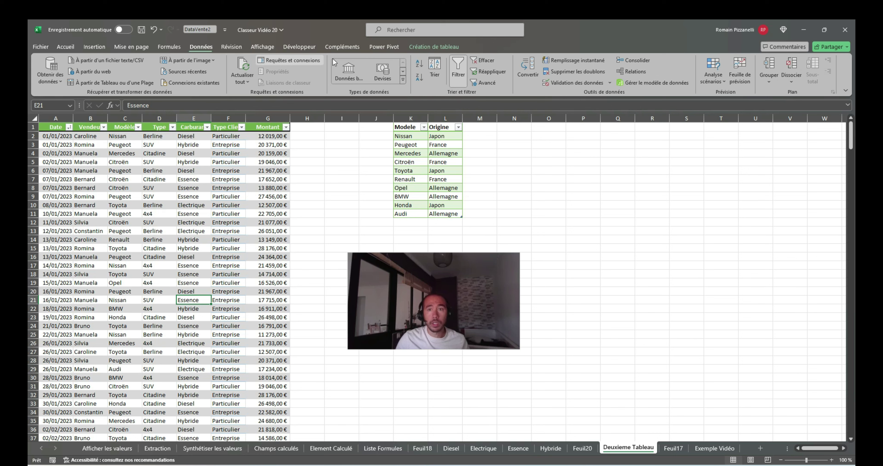
click(634, 71)
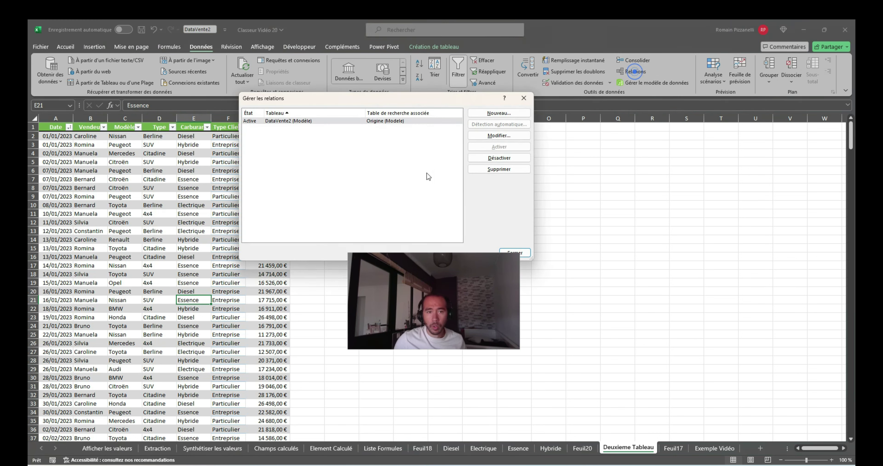
click(302, 120)
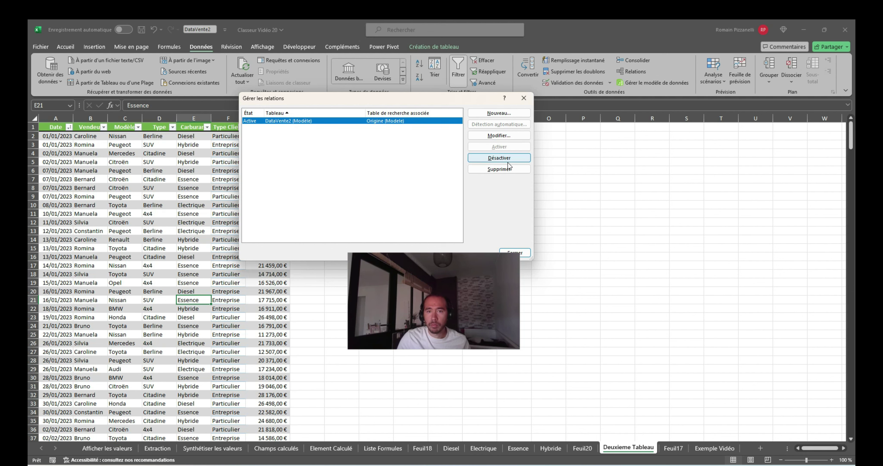
click(505, 169)
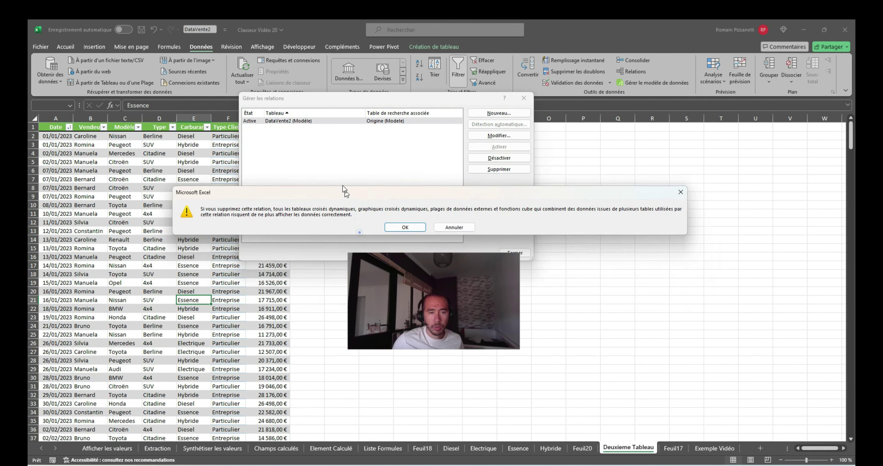
click(398, 226)
Start a new relationship with DataVente2 as the table and Origine as the related table.
click(483, 113)
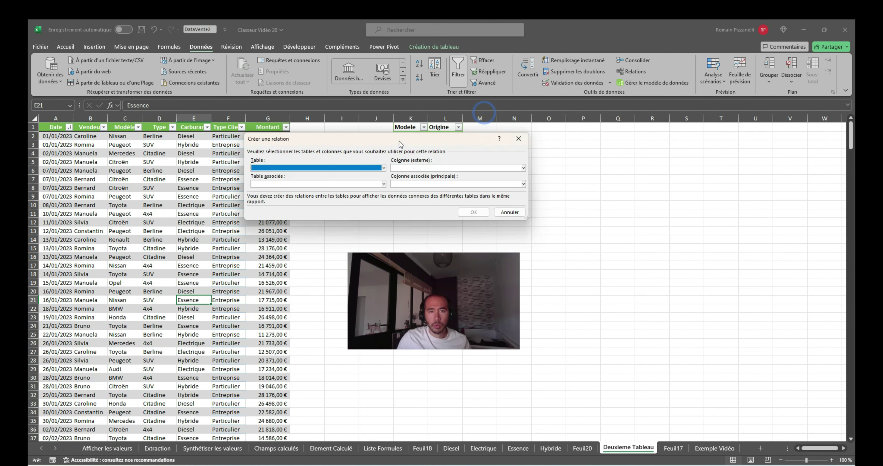
drag(399, 140, 438, 153)
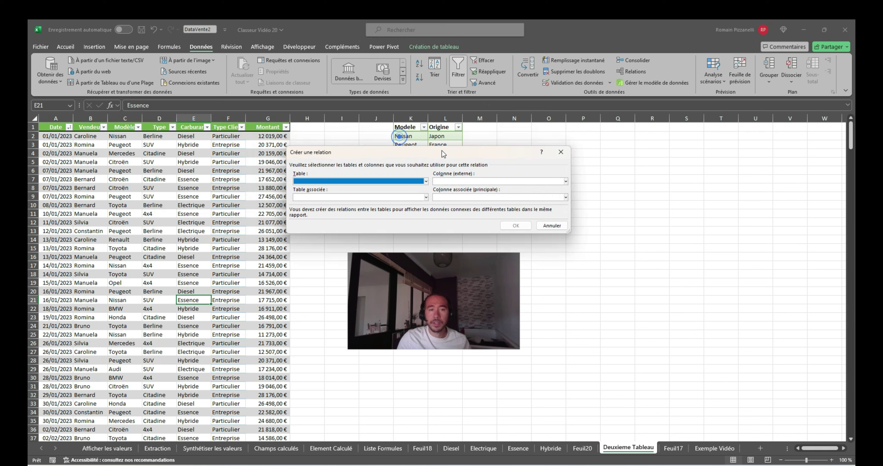
click(416, 182)
click(395, 206)
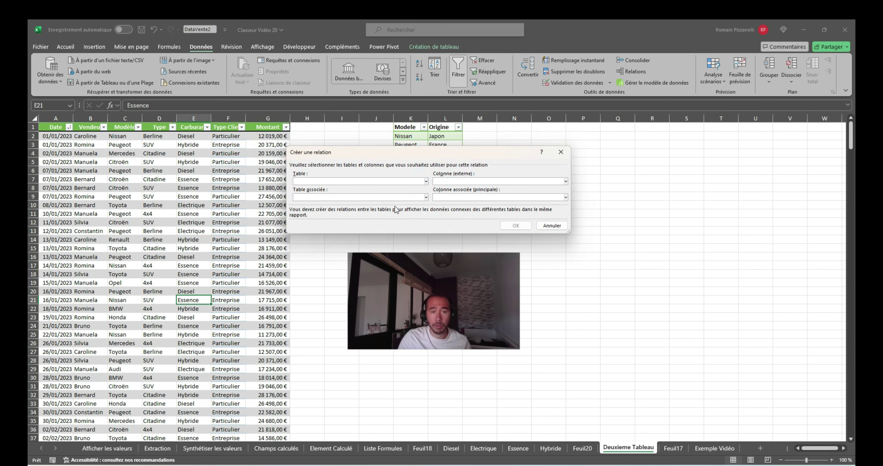
click(369, 196)
click(368, 230)
Link the foreign column Modèle to the related primary column Modele, create the relationship and close the relationship manager.
drag(422, 152, 349, 183)
click(397, 214)
click(372, 189)
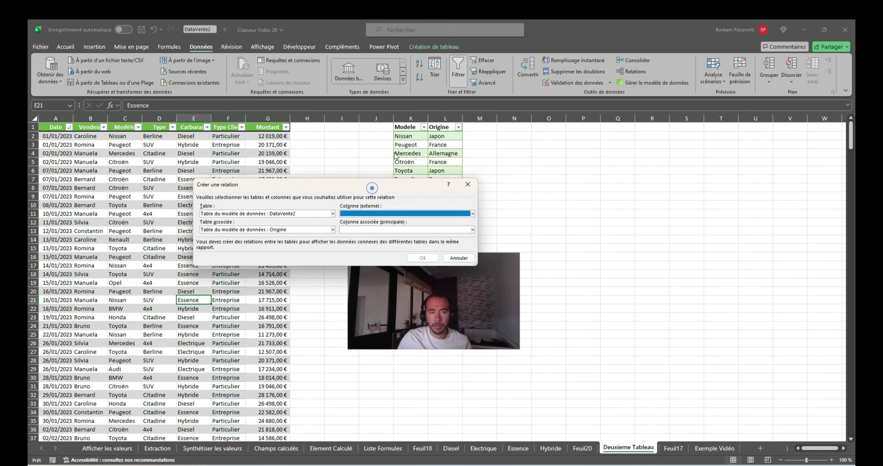
drag(395, 155, 394, 143)
click(410, 167)
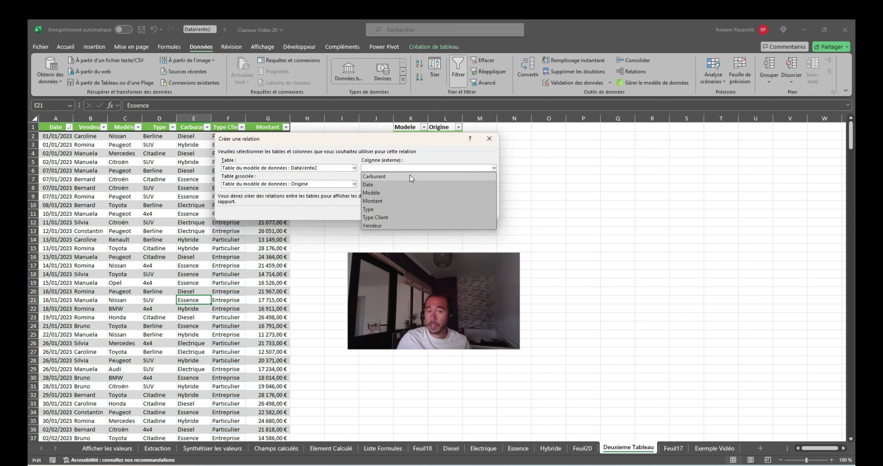
click(404, 193)
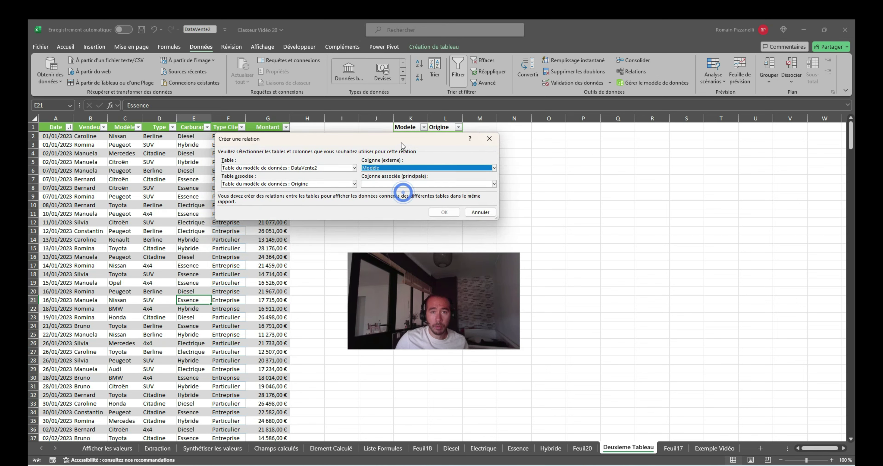
drag(402, 143, 427, 218)
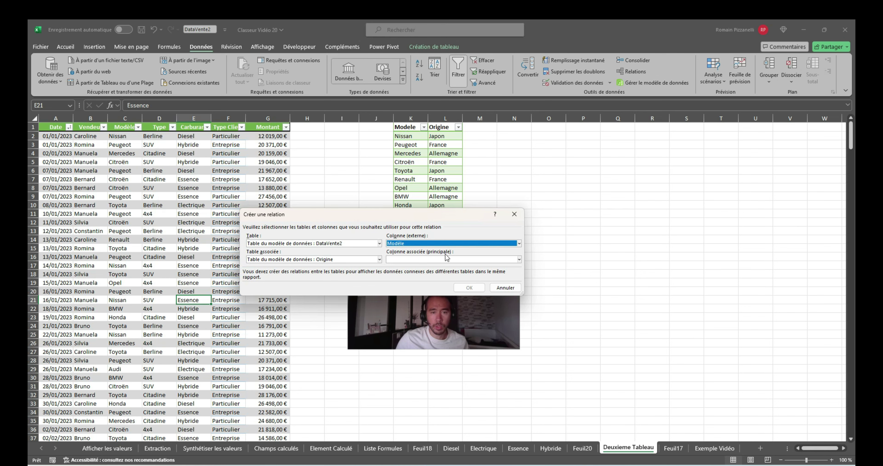
click(440, 259)
click(438, 271)
click(469, 287)
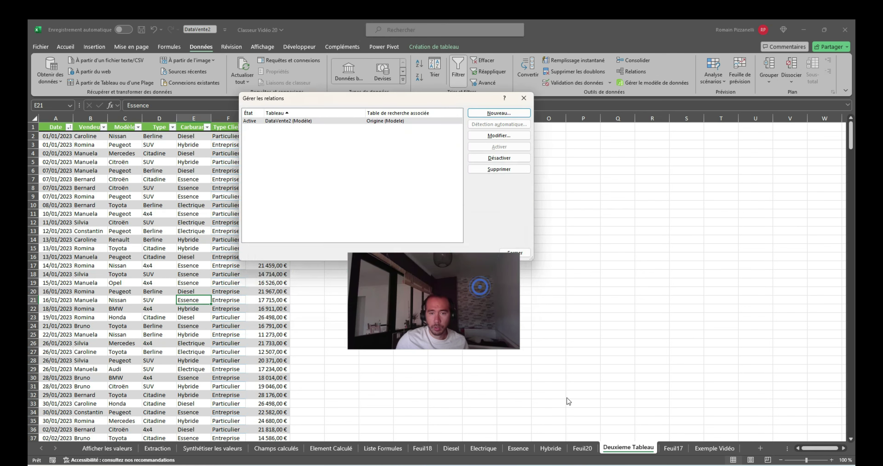
click(443, 212)
Create a pivot table from the workbook's data model on a new sheet.
click(191, 231)
click(92, 47)
click(58, 82)
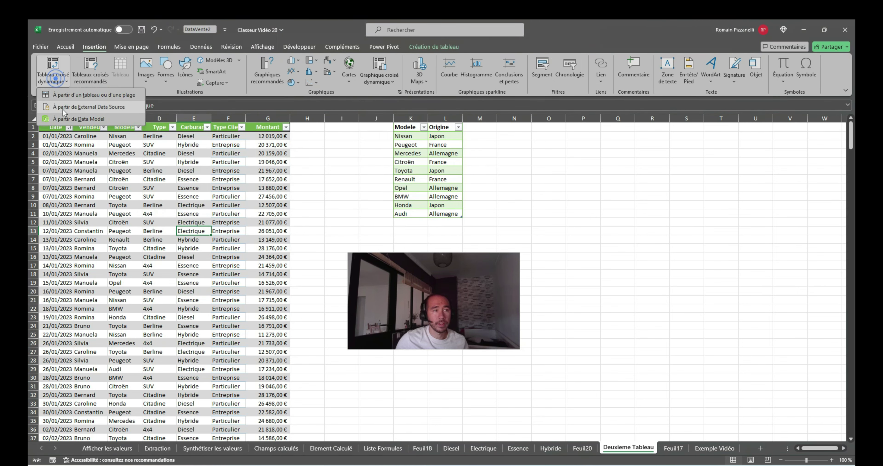
click(73, 120)
click(350, 174)
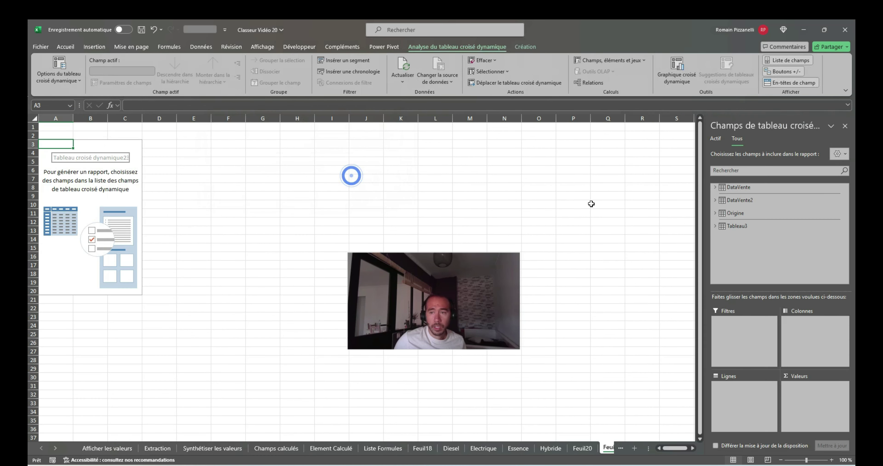
Add Origine from the Origine table to the pivot rows and Montant from DataVente2 to the values.
click(716, 200)
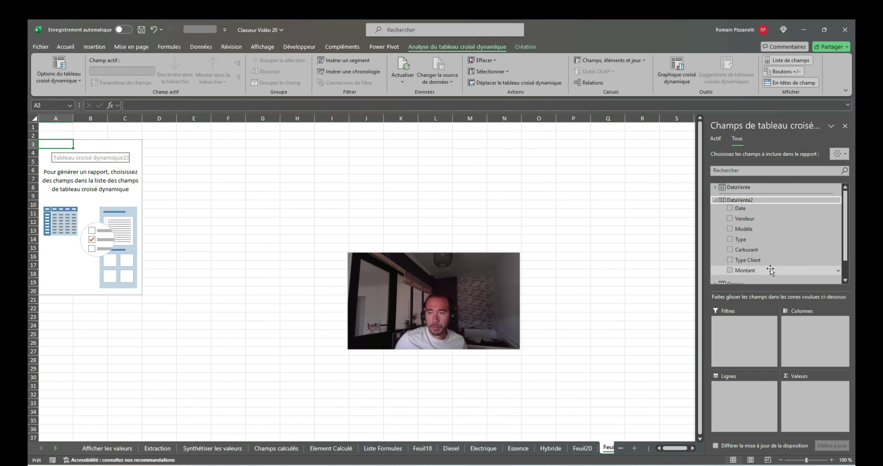
click(716, 283)
scroll(719, 261, down, 1)
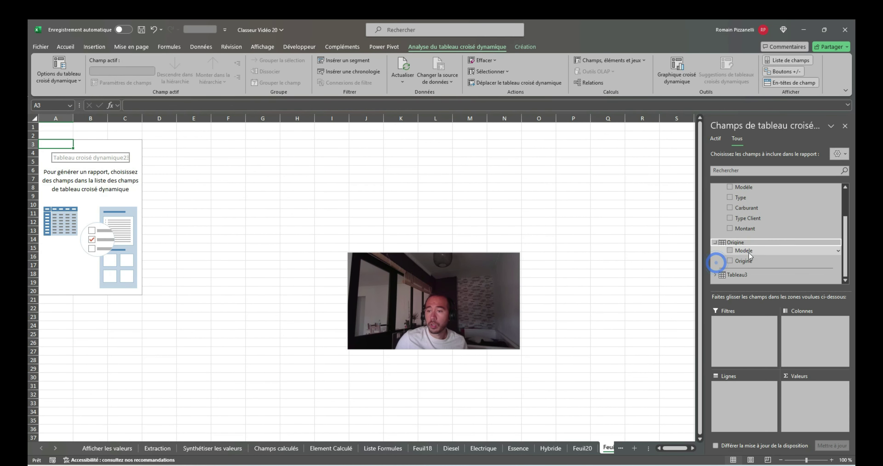
click(760, 259)
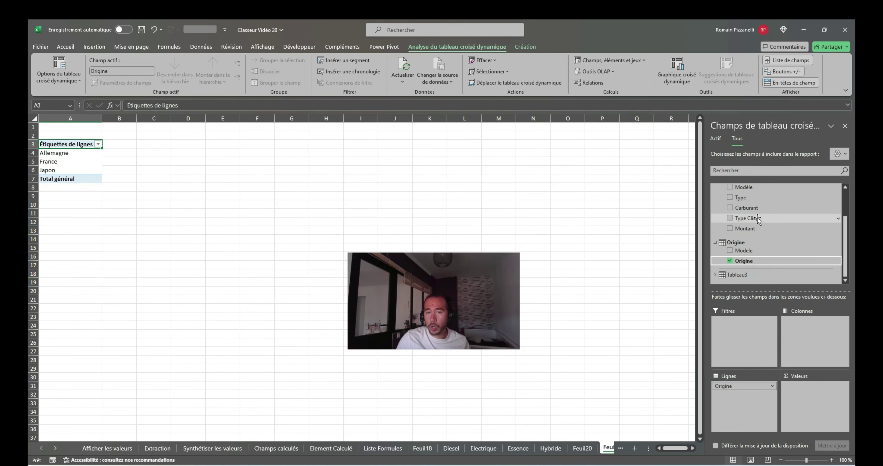
scroll(751, 240, up, 3)
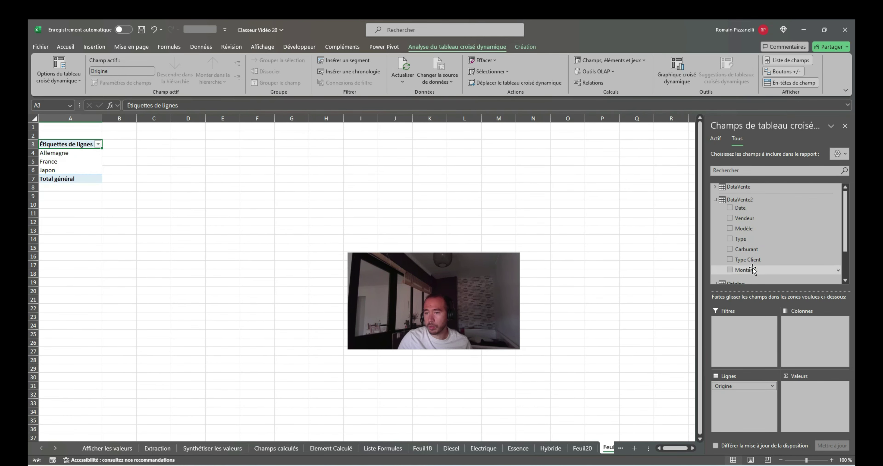
click(746, 269)
Format the Somme de Montant values as euro amounts with no decimal places.
right_click(143, 155)
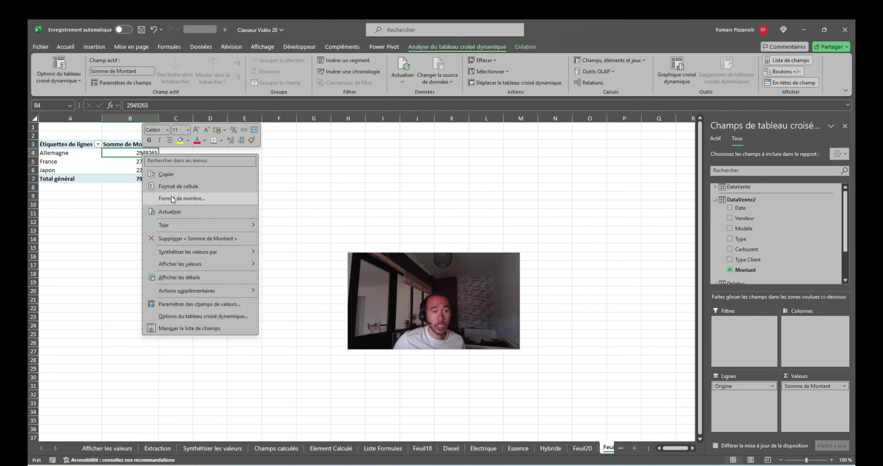
click(171, 198)
click(76, 137)
click(188, 147)
click(188, 147)
click(245, 291)
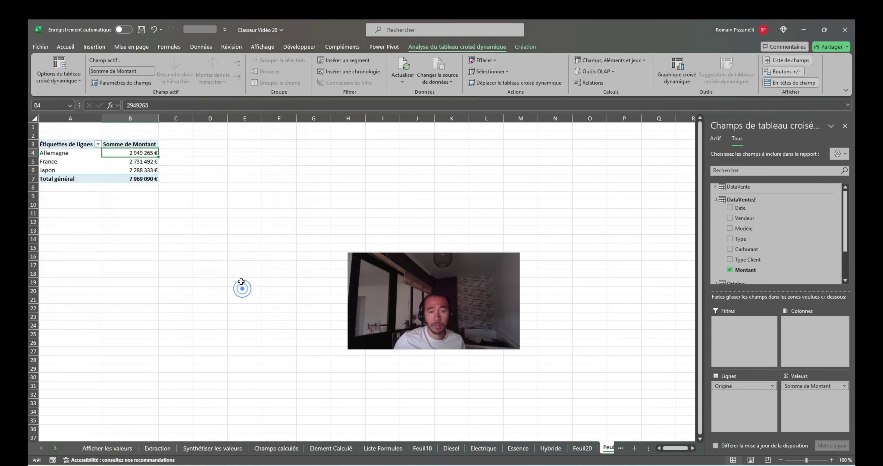